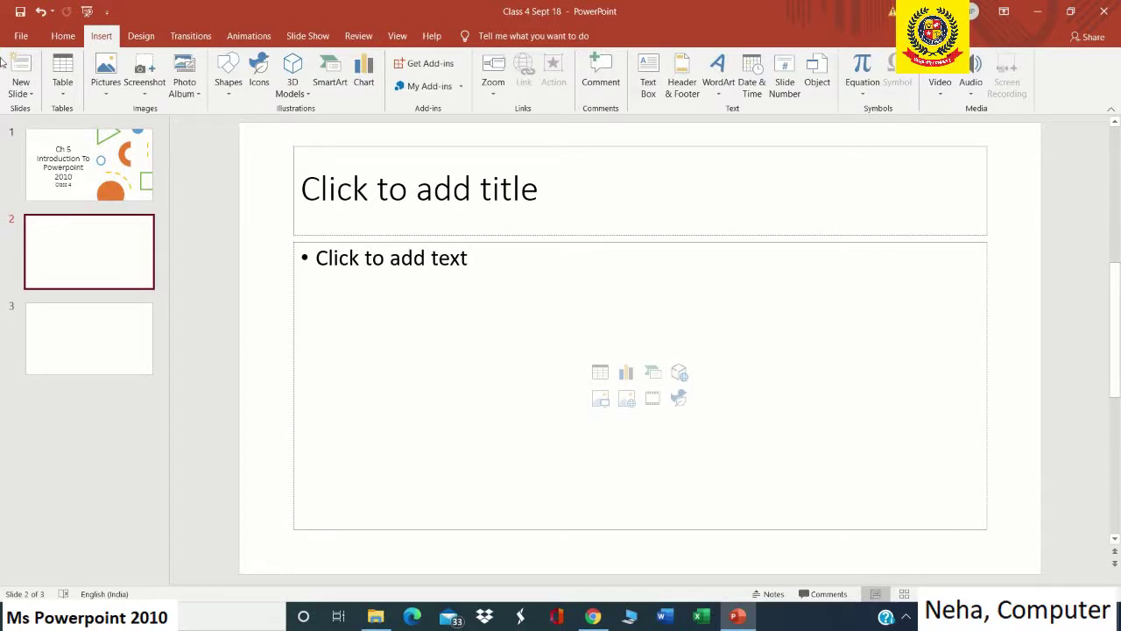
Create a new blank presentation and close the Design Ideas pane
left_click(20, 36)
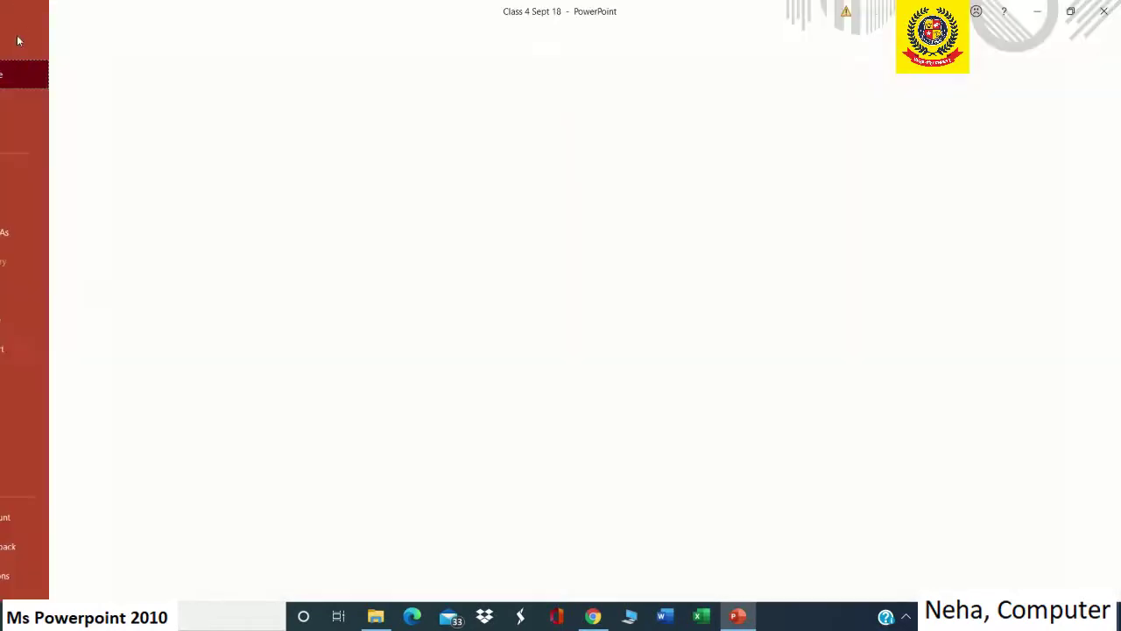
left_click(56, 105)
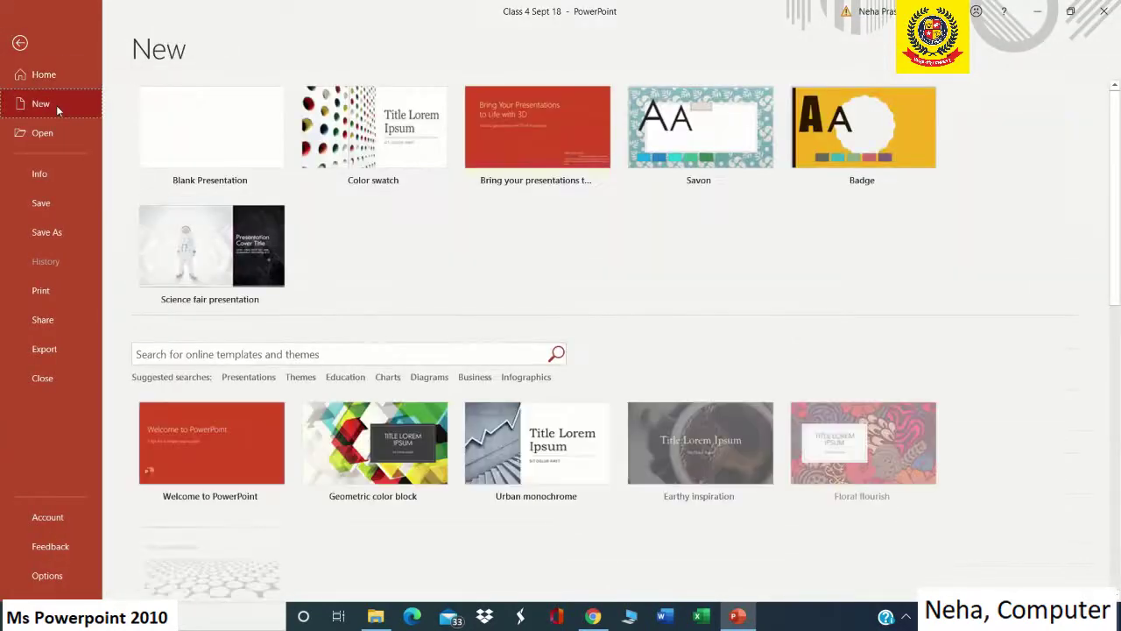
left_click(227, 142)
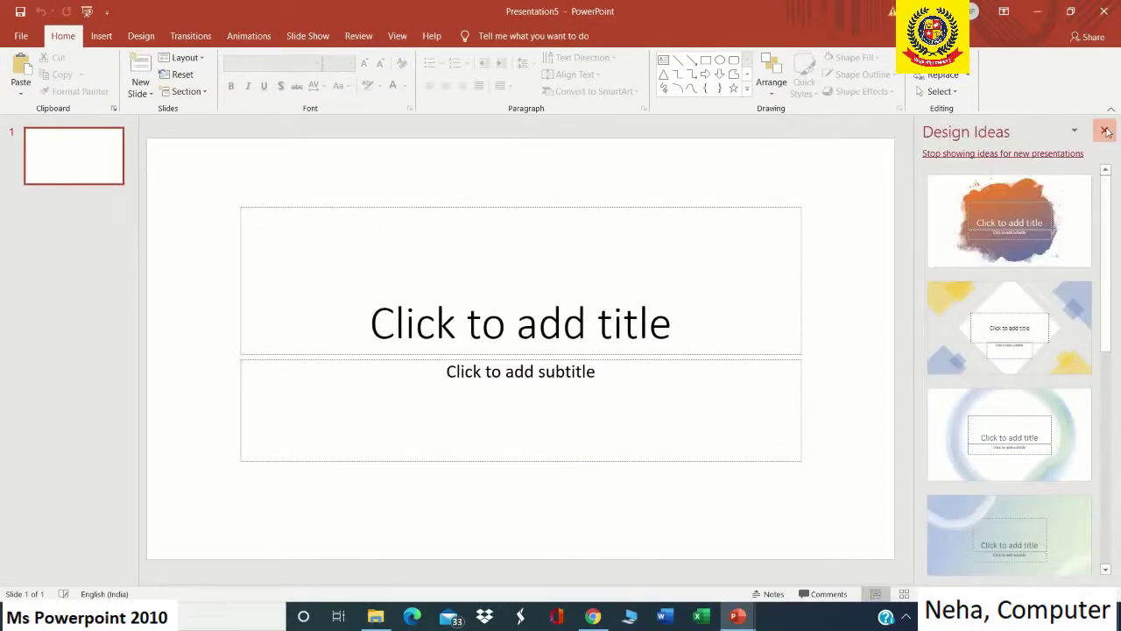
left_click(1105, 132)
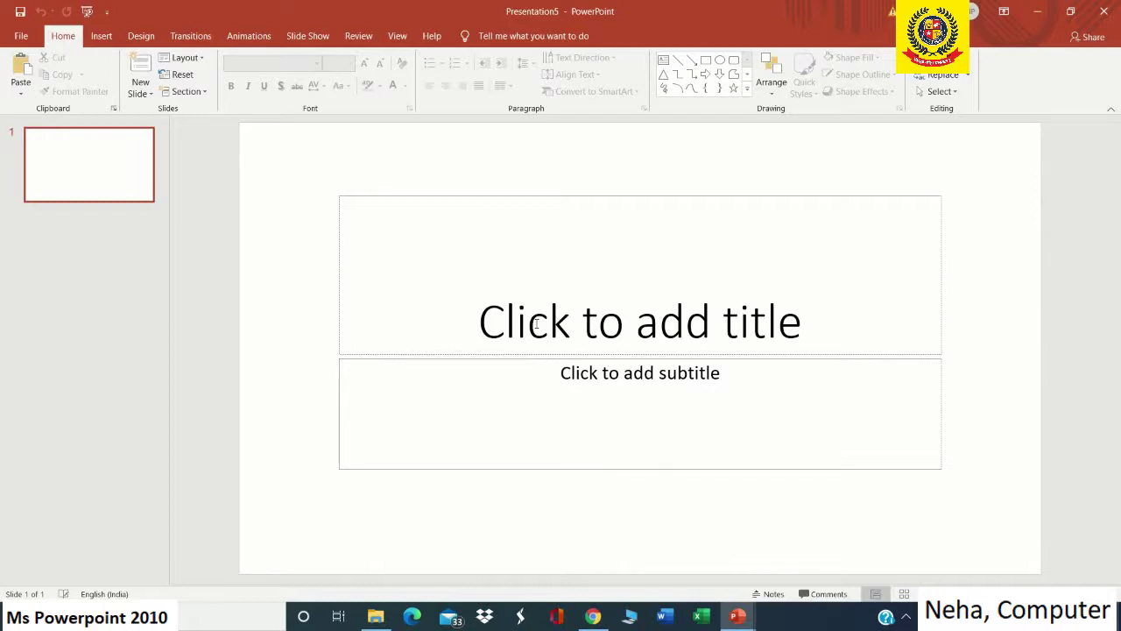
Type 'Title Slide' into slide 1's title placeholder
left_click(587, 328)
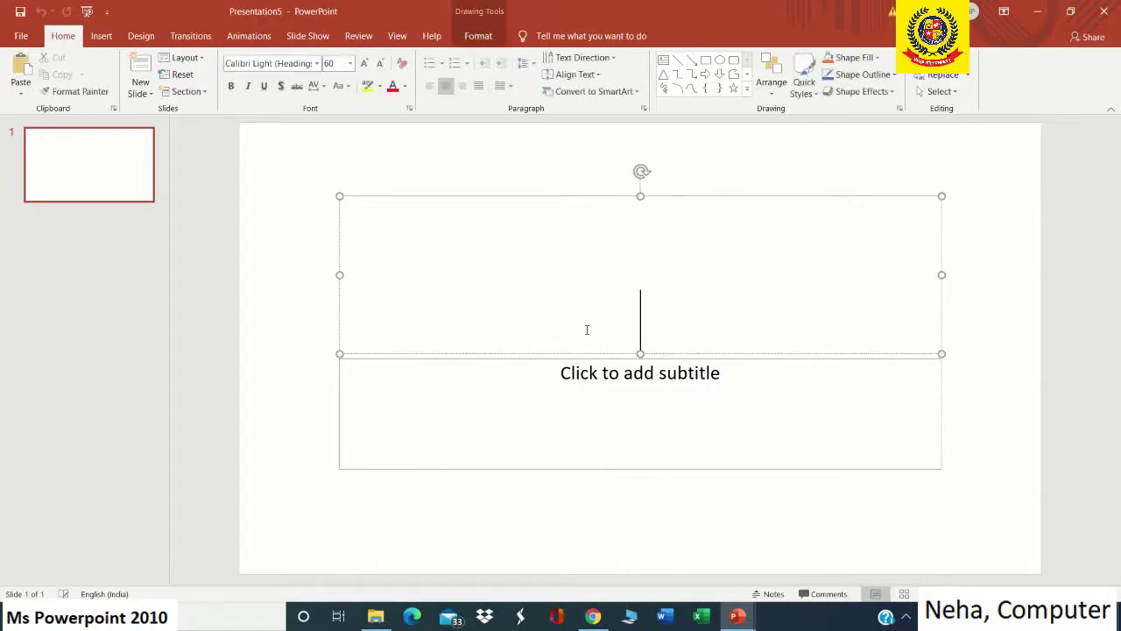
type("Title ")
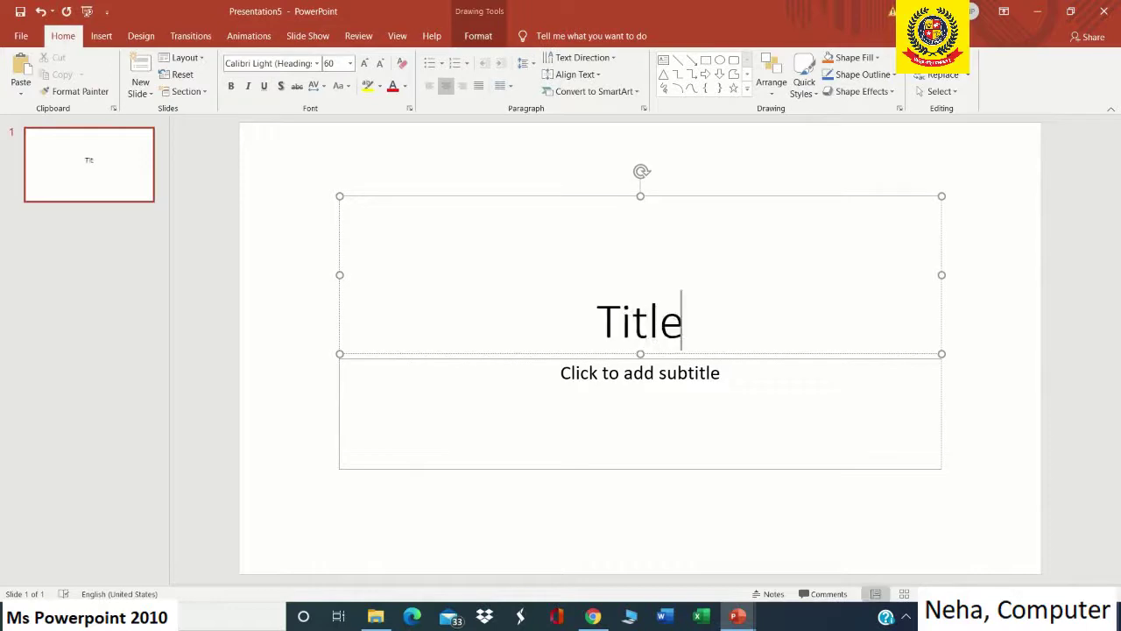
type("Slide")
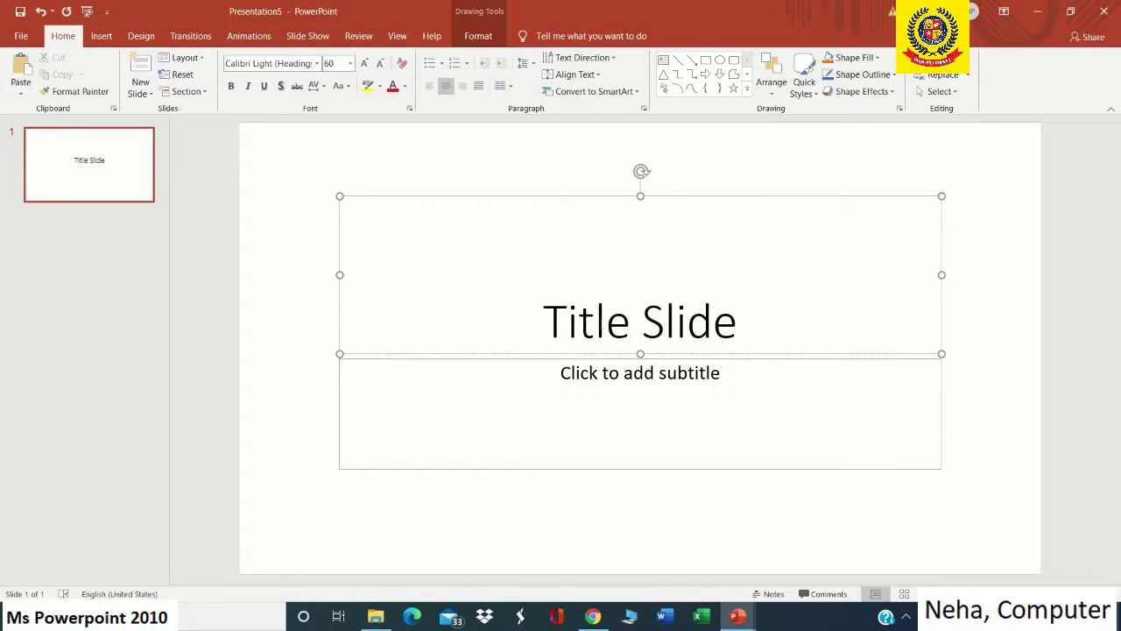
Save the presentation to Documents as 'My First presentation'
left_click(21, 38)
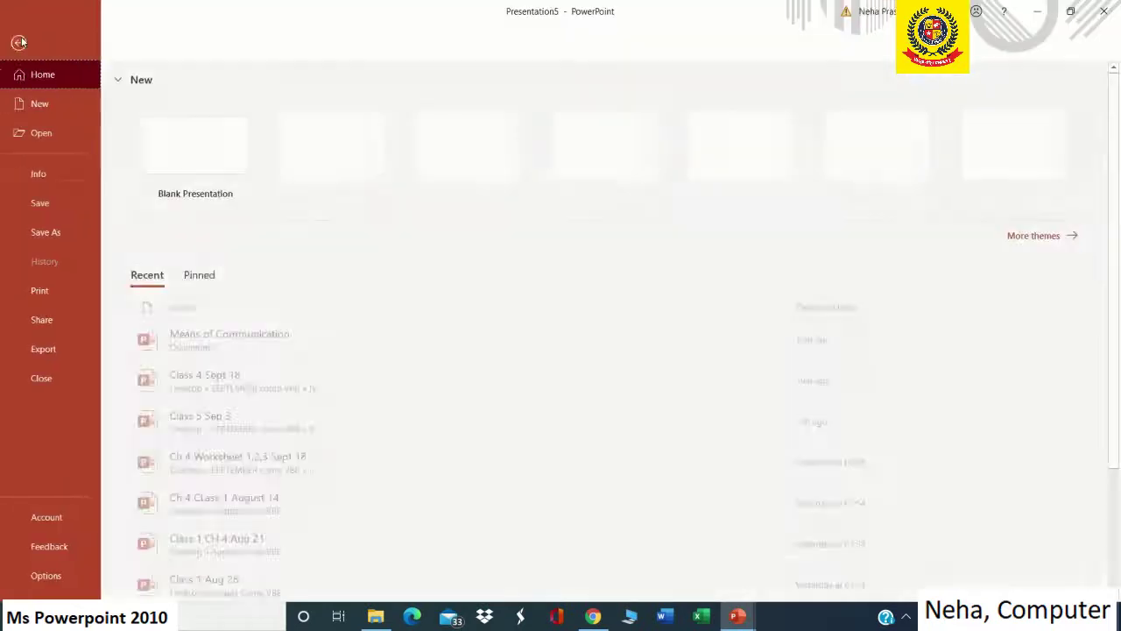
left_click(42, 204)
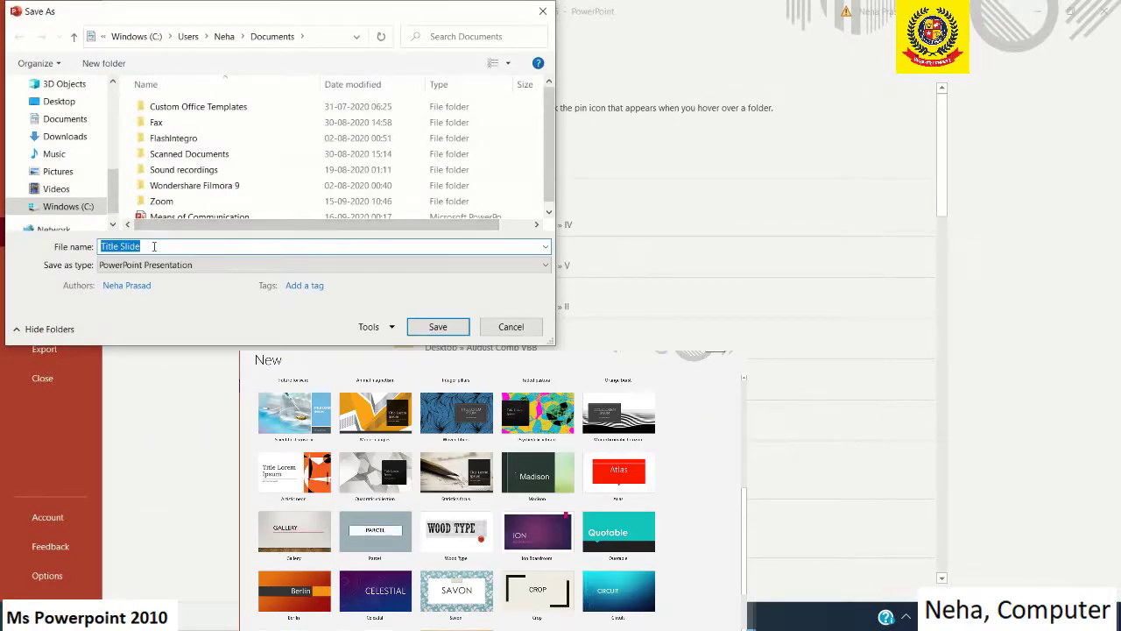
type("M")
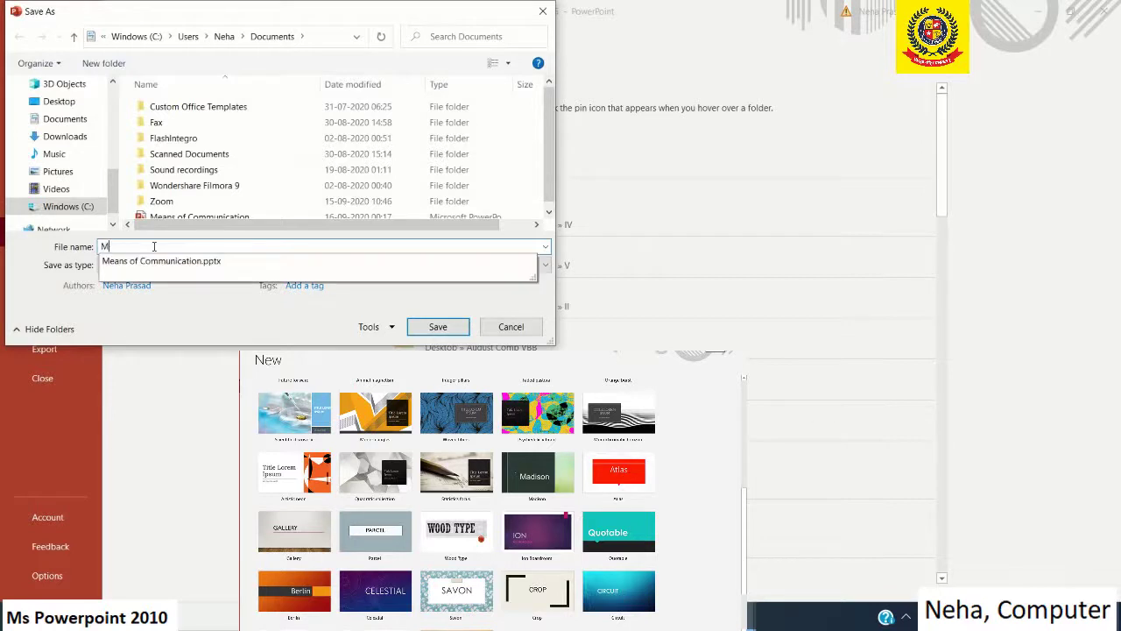
type("y Fi")
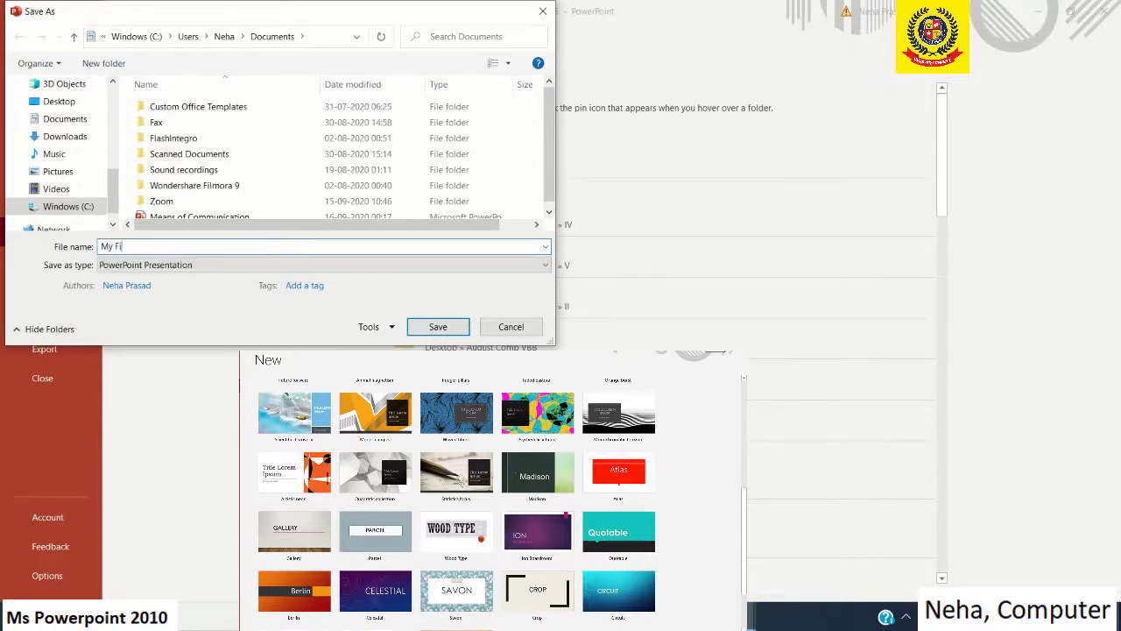
type("rst presentation")
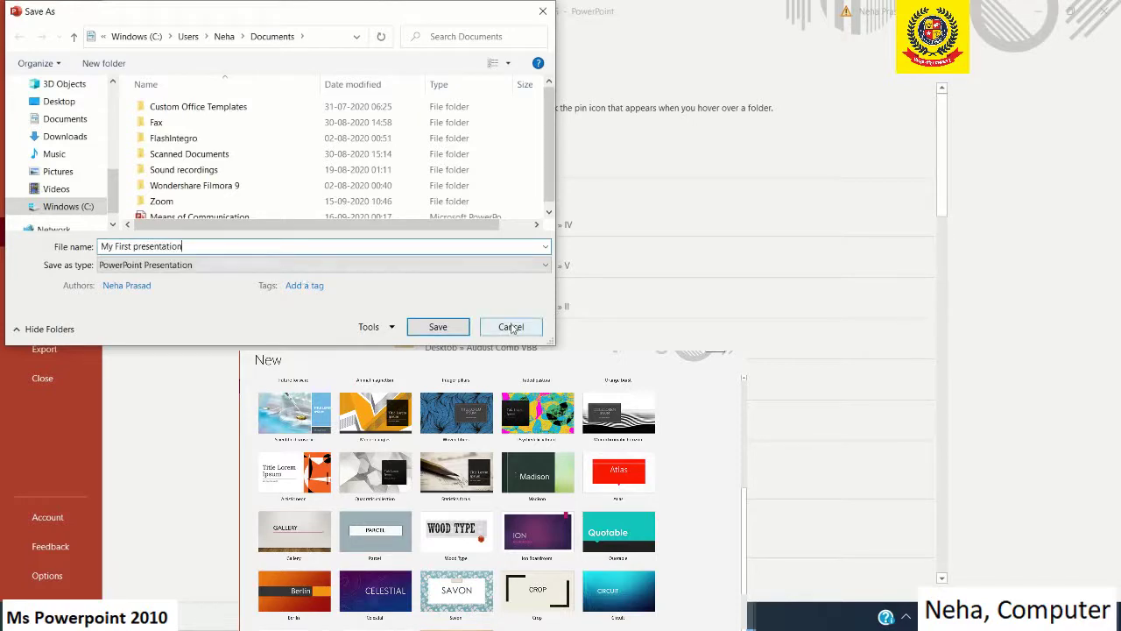
left_click(438, 326)
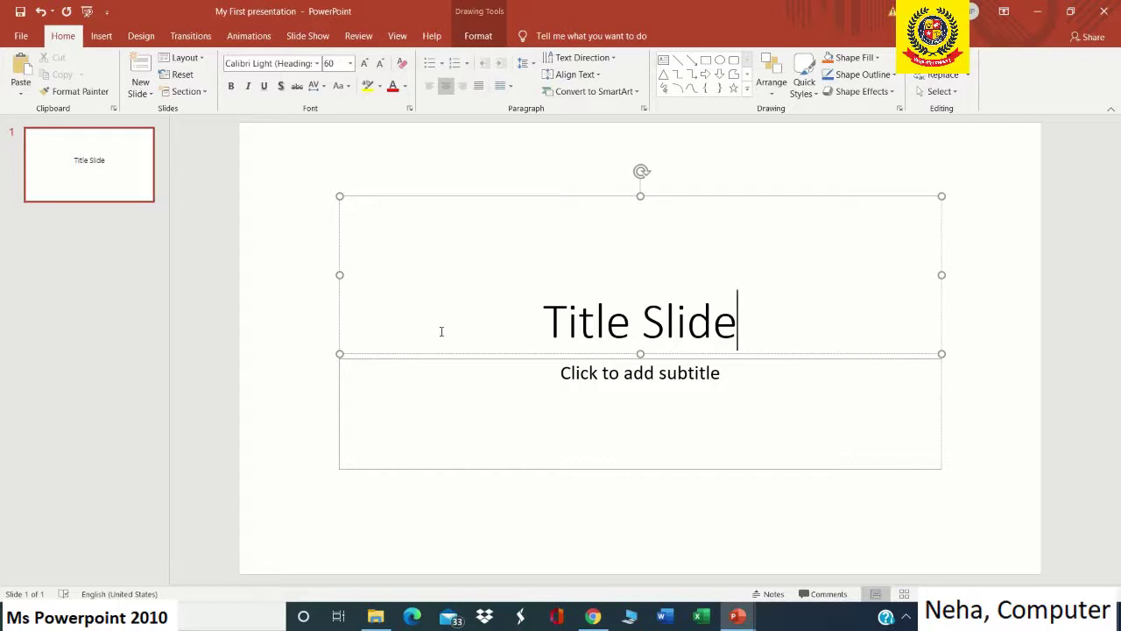
Replace the slide title with 'Means of communication', fixing a typo along the way
key("BackSpace")
key("BackSpace")
key("BackSpace")
key("BackSpace")
key("BackSpace")
key("BackSpace")
key("BackSpace")
key("BackSpace")
key("BackSpace")
key("BackSpace")
key("BackSpace")
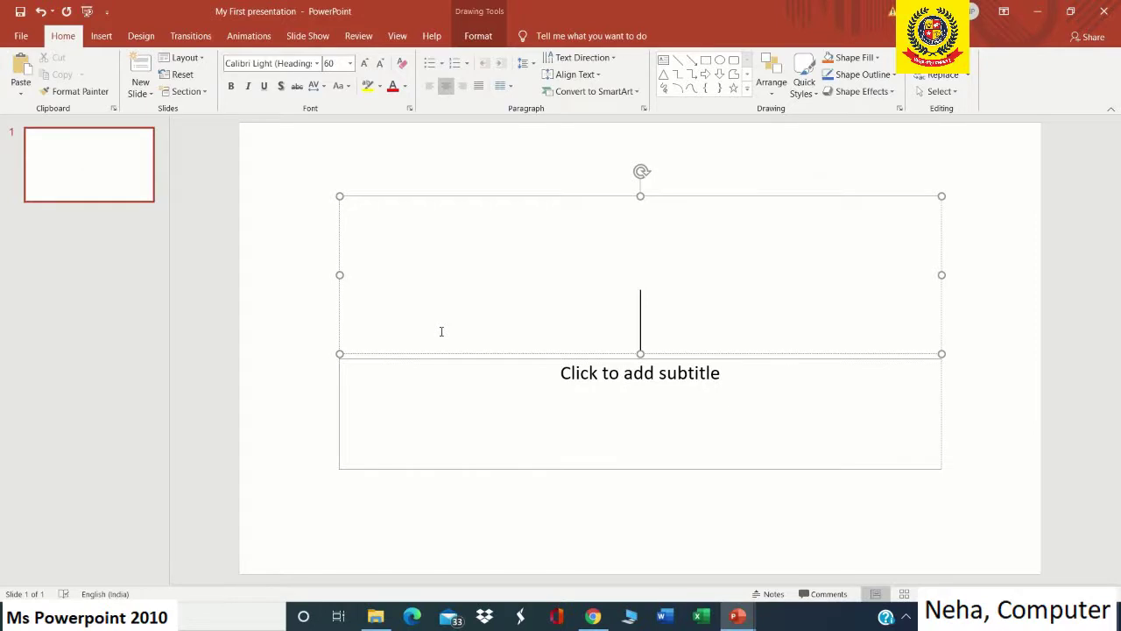
type("M")
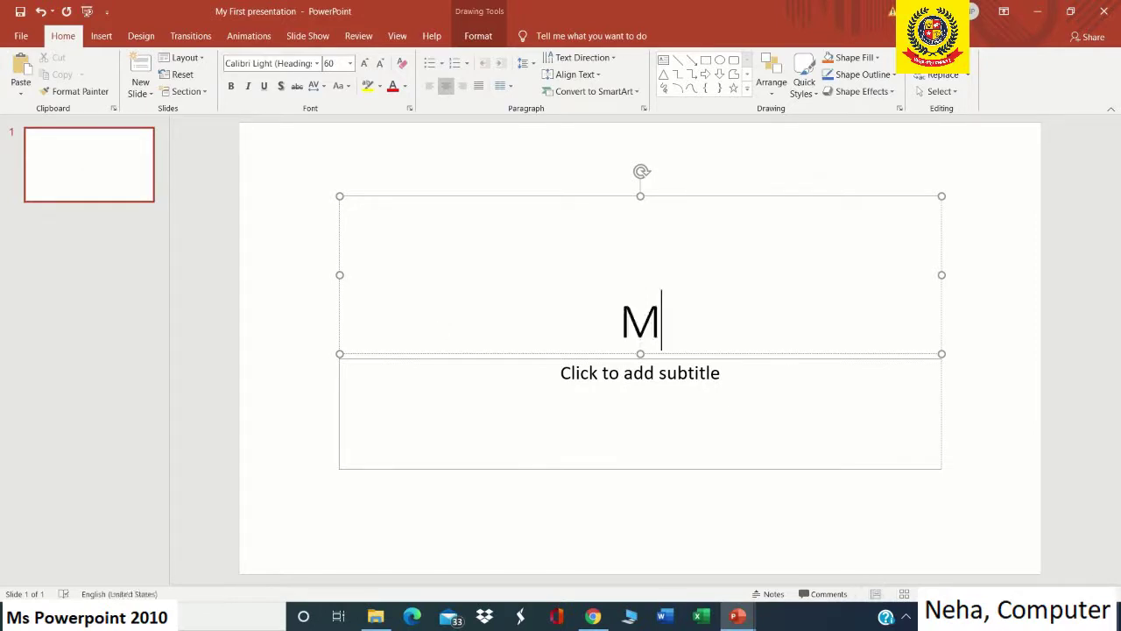
type("eanf o")
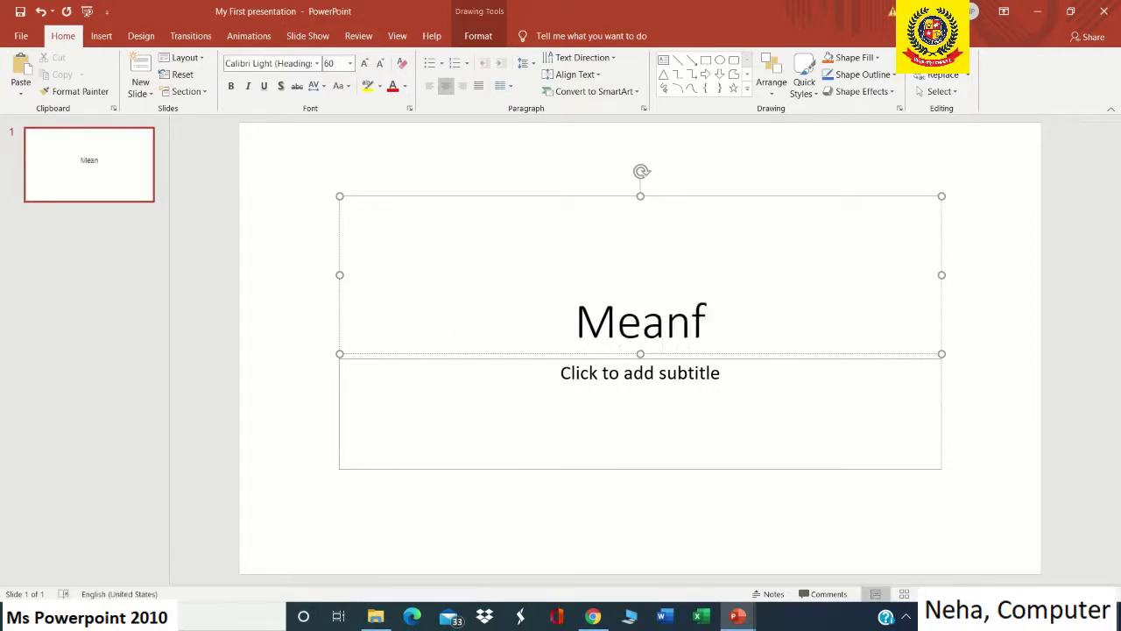
key("BackSpace")
key("BackSpace")
key("BackSpace")
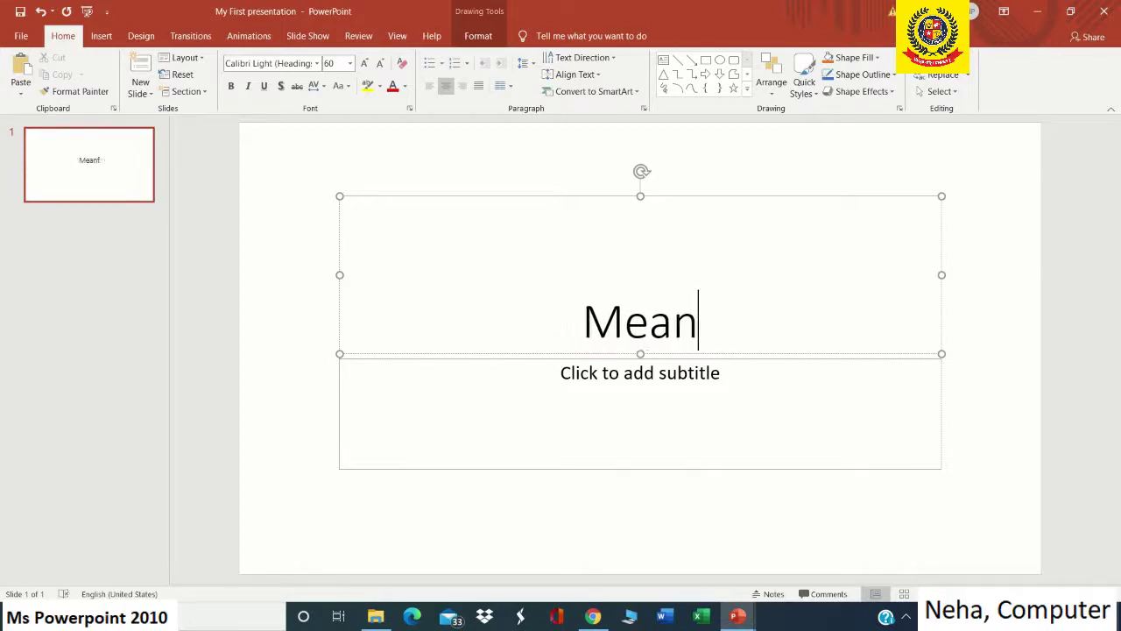
type("s o")
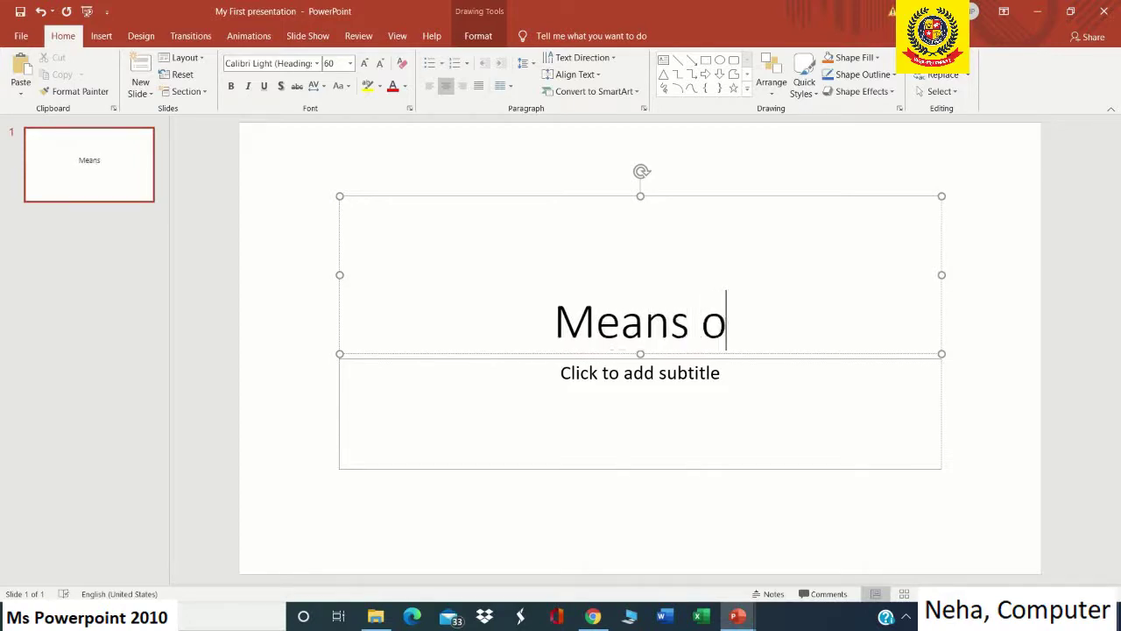
type("f commu")
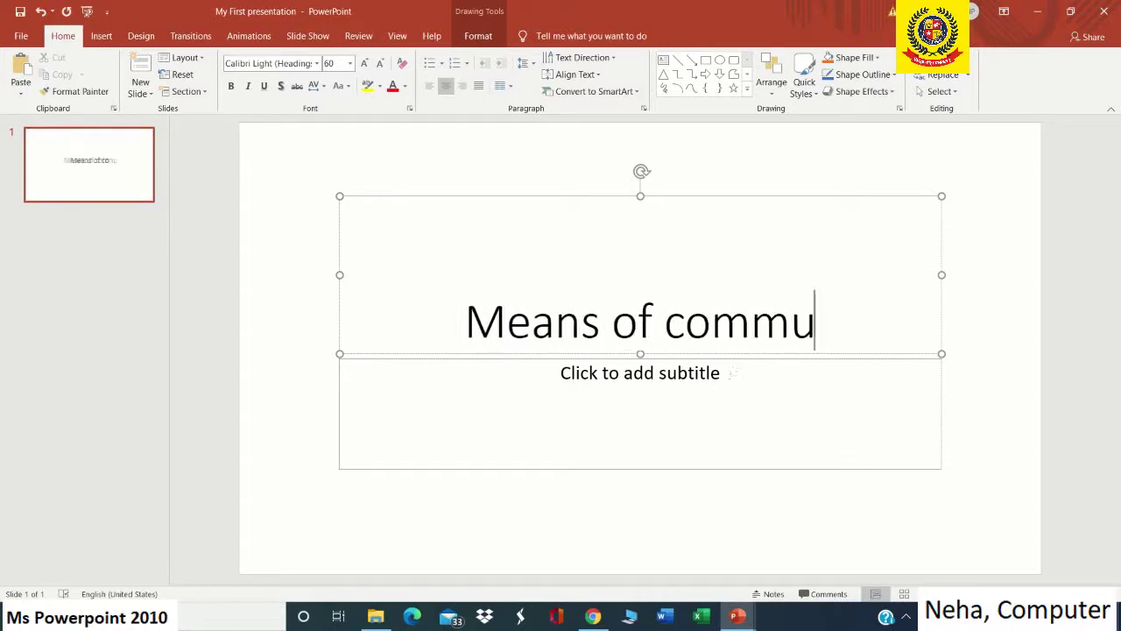
type("nication")
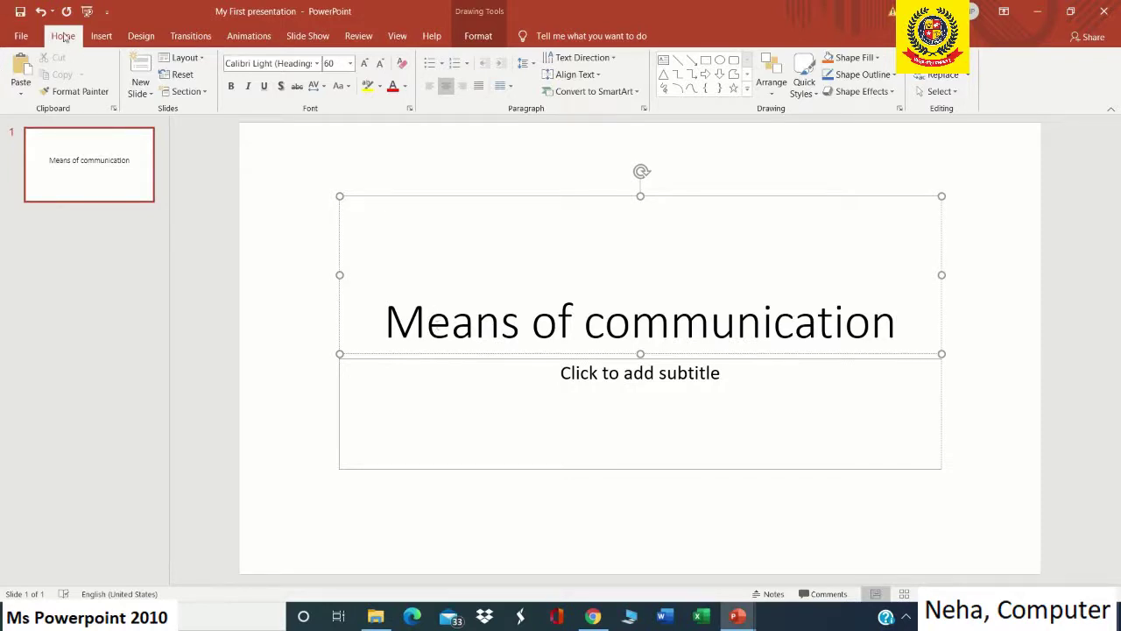
Insert a new slide with the Two Content layout from the New Slide gallery
left_click(147, 94)
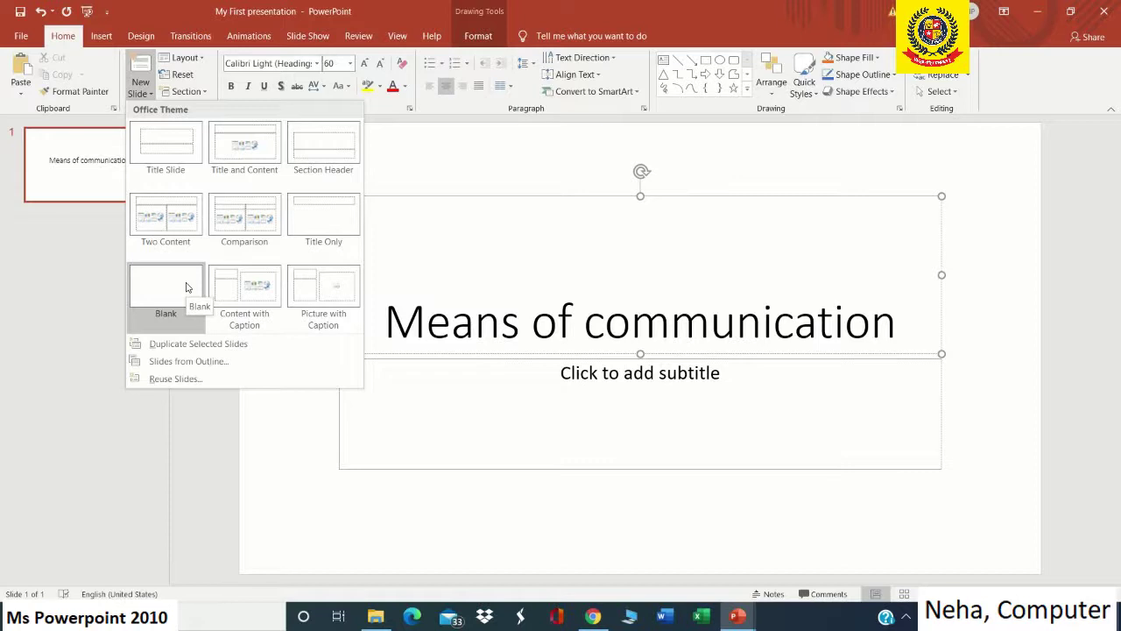
left_click(173, 217)
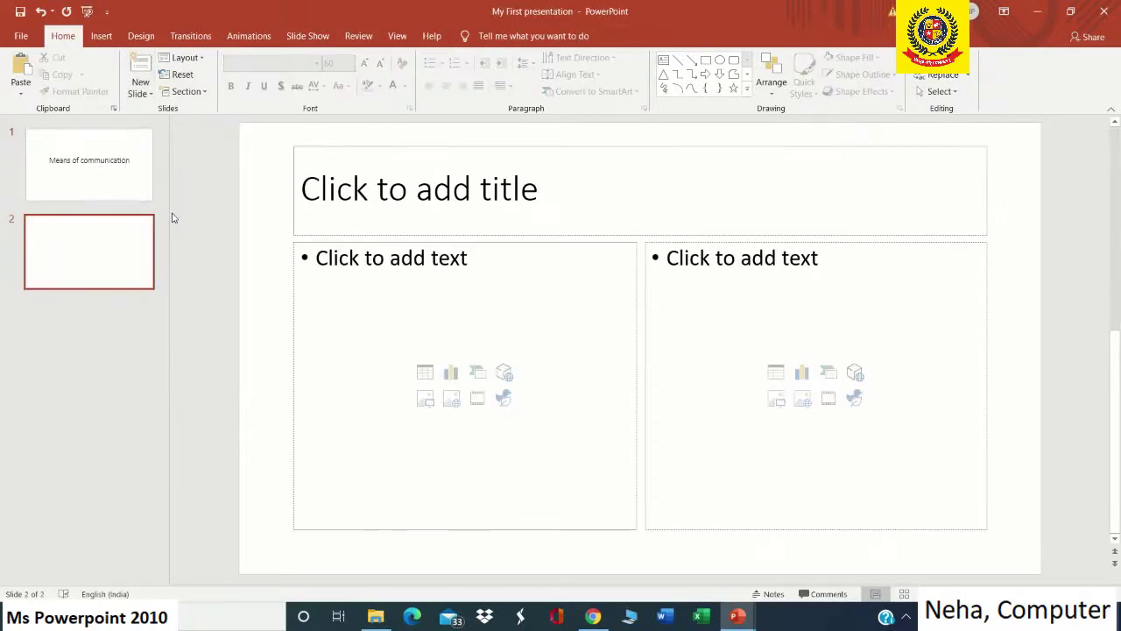